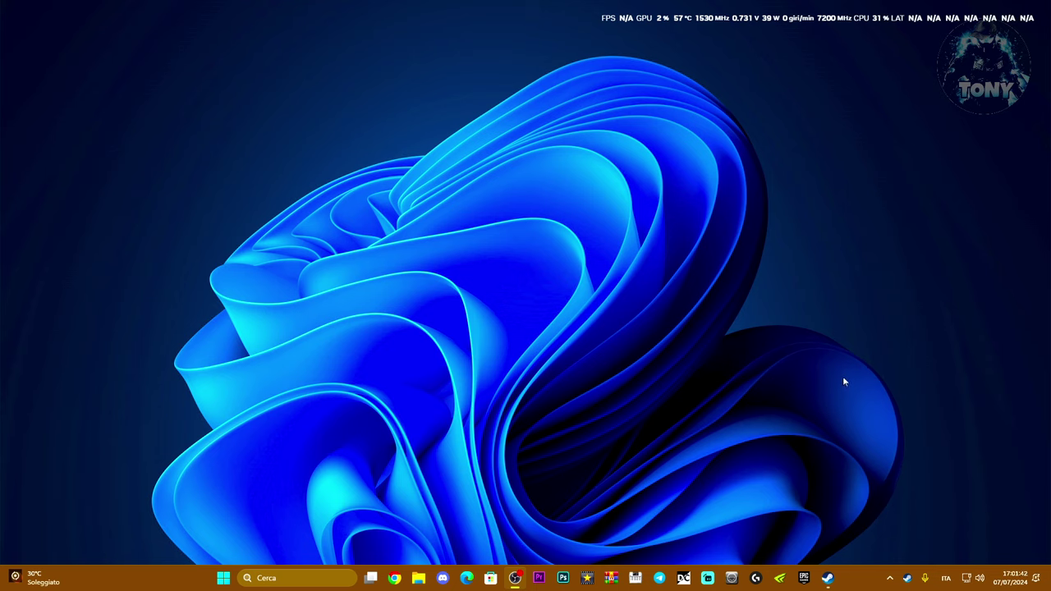
- Open the NVIDIA Control Panel and go to its Modifica risoluzione page
left_click(889, 578)
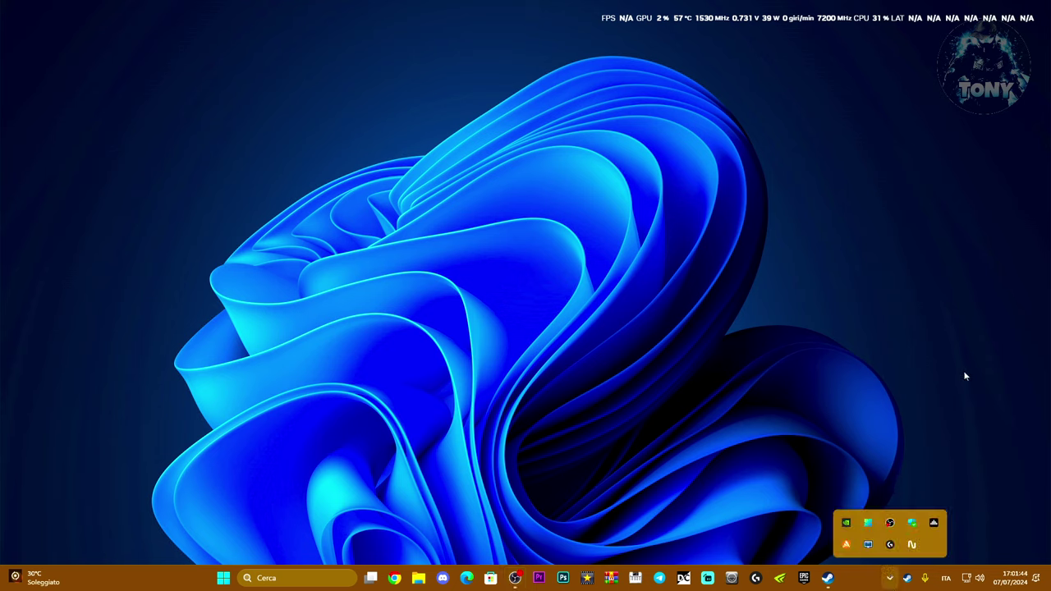
right_click(847, 523)
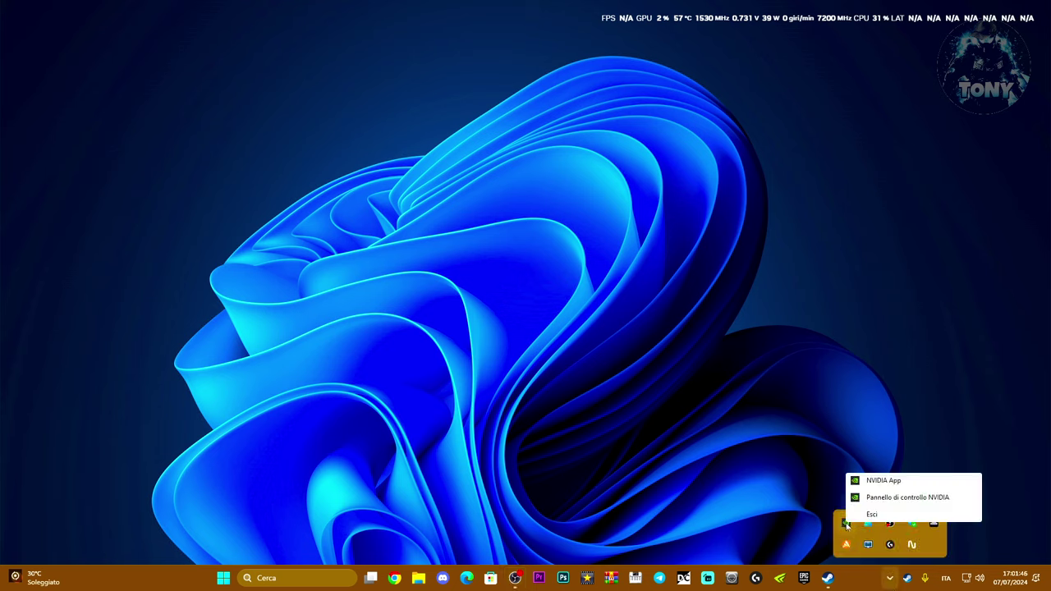
left_click(905, 498)
left_click(616, 374)
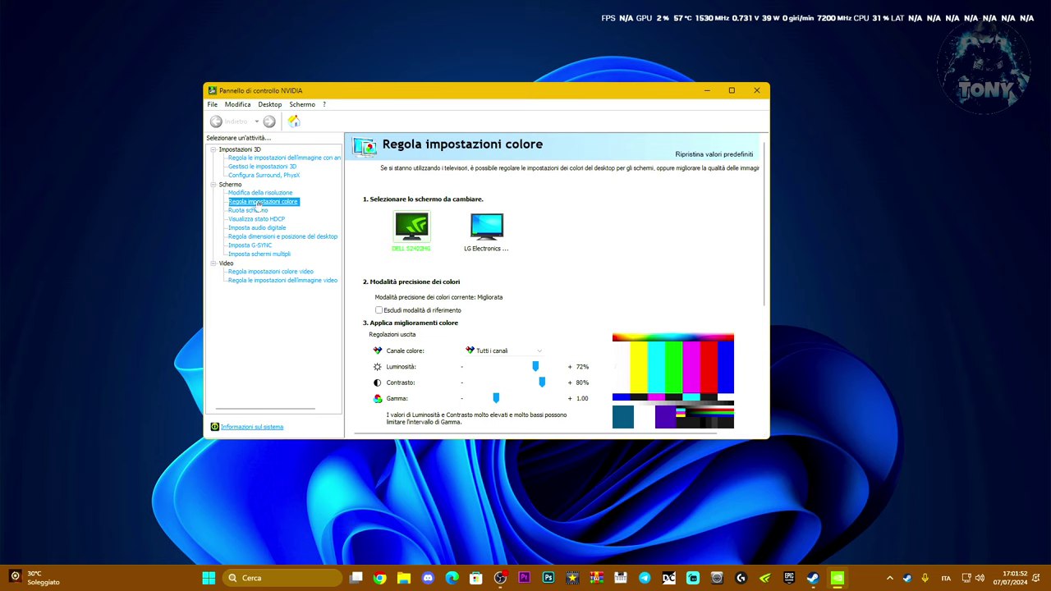
left_click(249, 194)
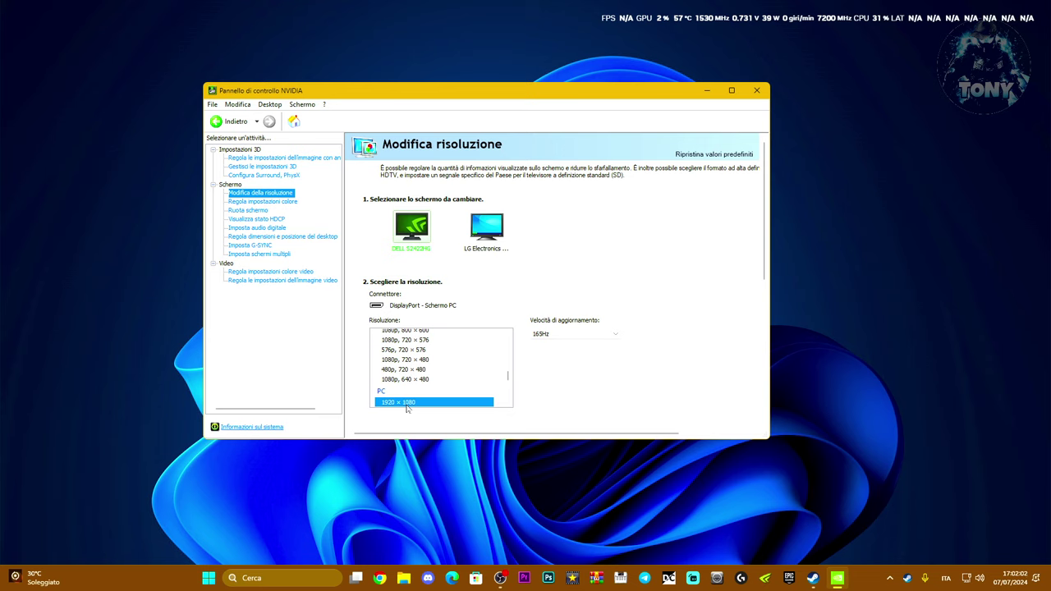
- Set the refresh rate of the DELL S2422HG display to 165Hz
left_click(585, 335)
left_click(555, 349)
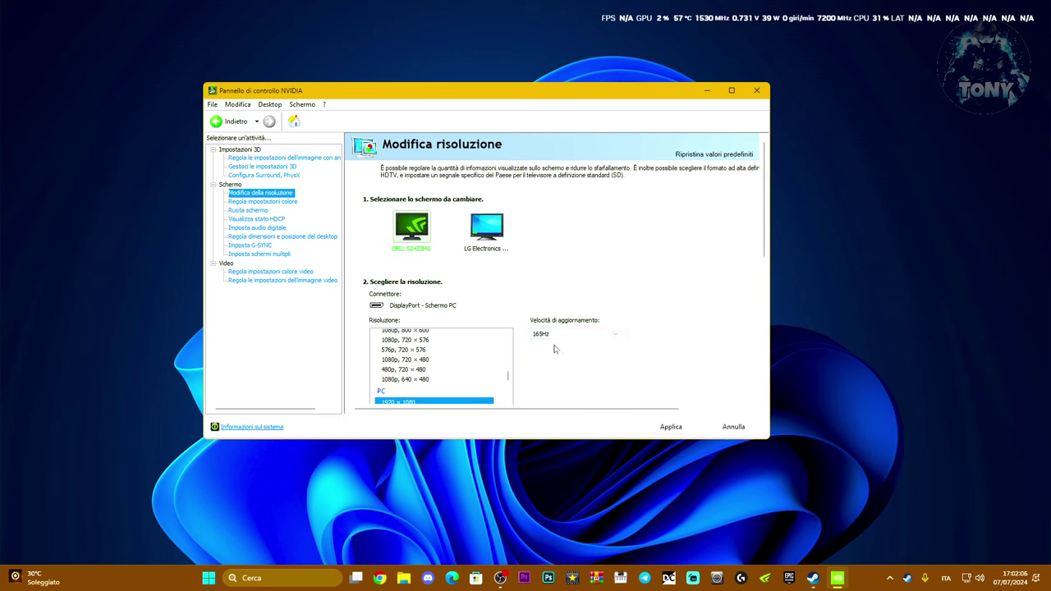
scroll(670, 308, "down", 2)
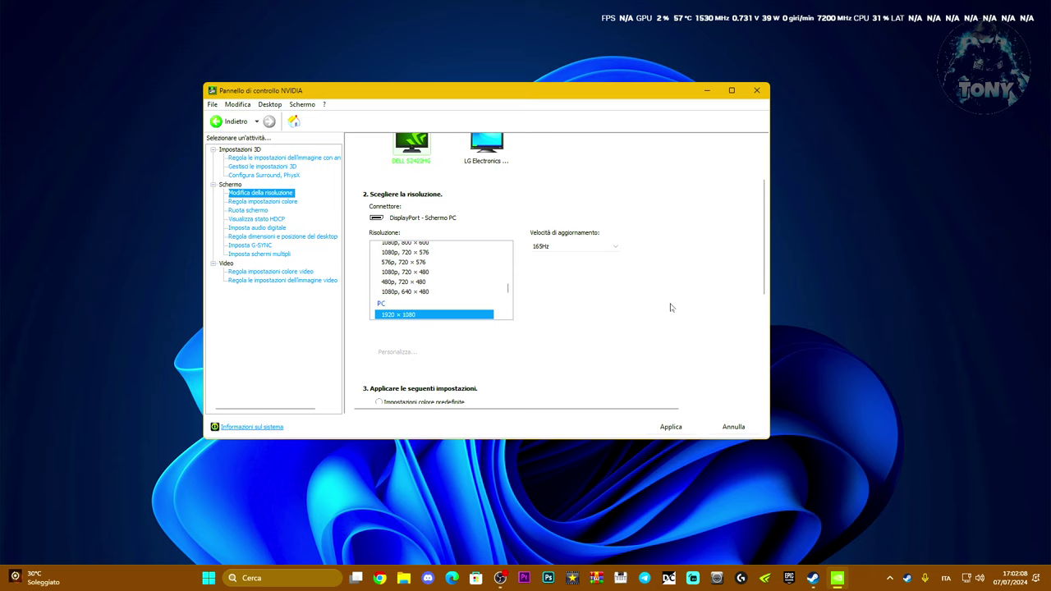
scroll(670, 308, "up", 1)
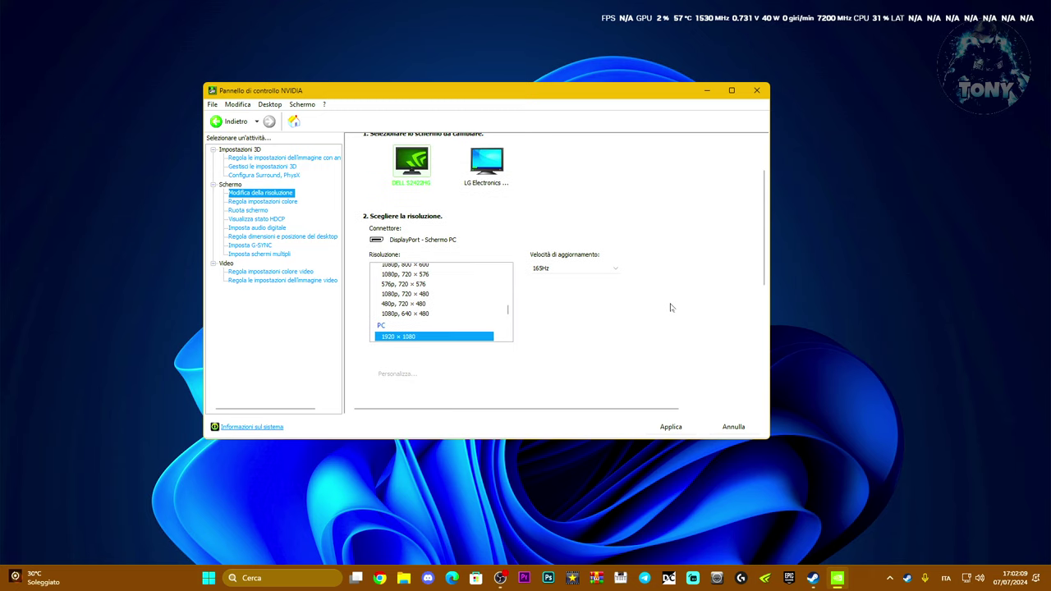
left_click(255, 202)
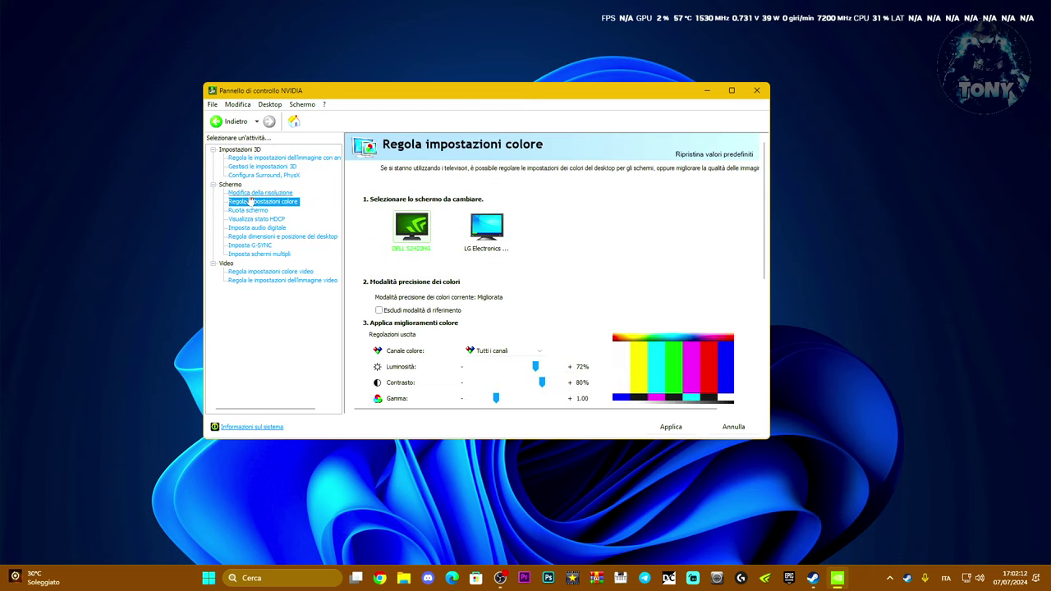
left_click(250, 195)
scroll(664, 353, "down", 2)
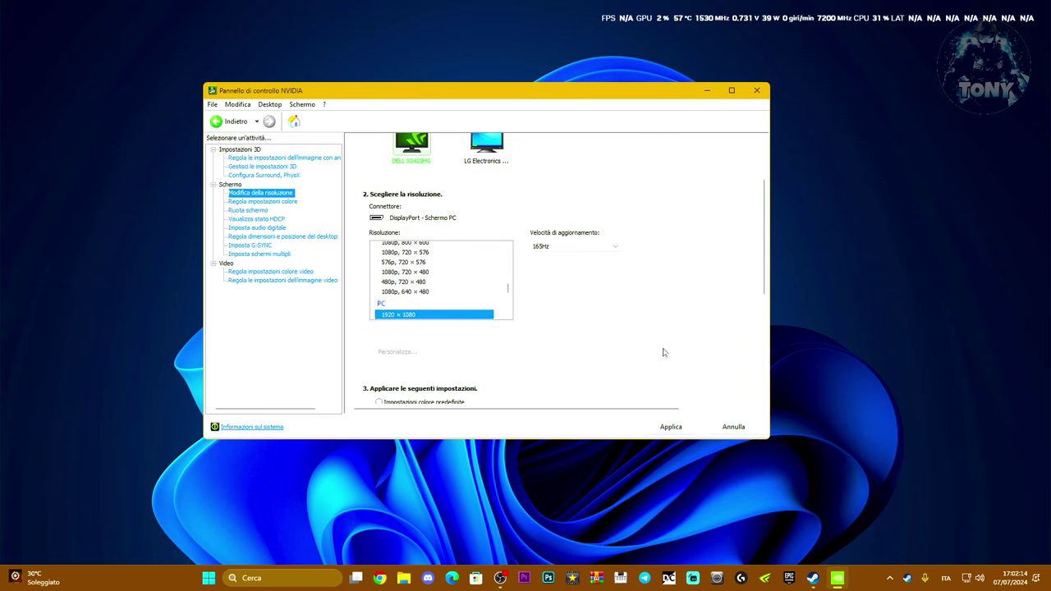
left_click(526, 285)
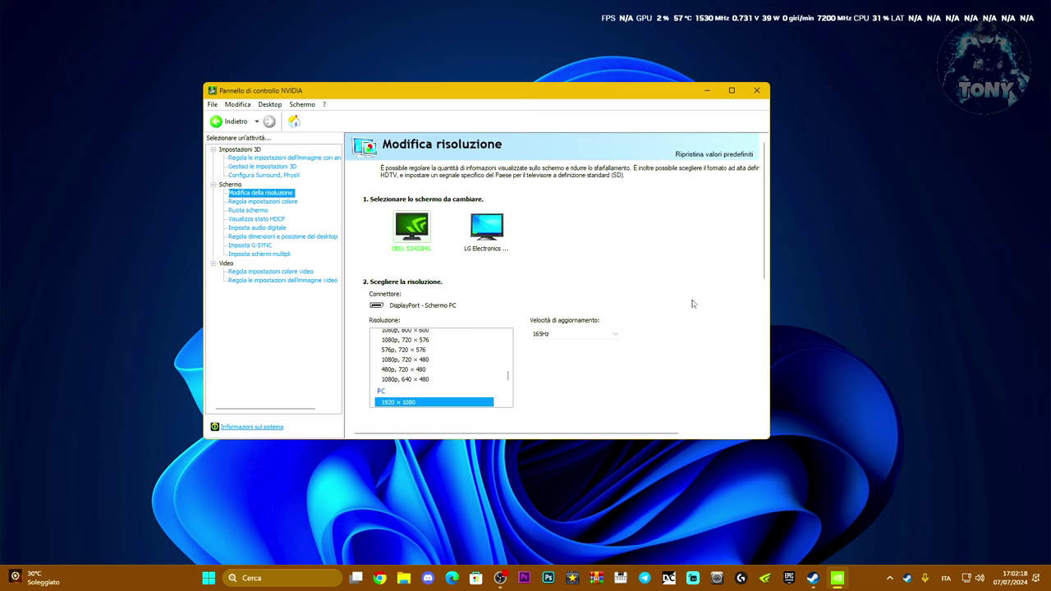
- Try to create a custom resolution of 1920 x 1080 at 165 Hz with progressive scan, and close the custom resolution dialogs
scroll(693, 304, "down", 2)
left_click(389, 378)
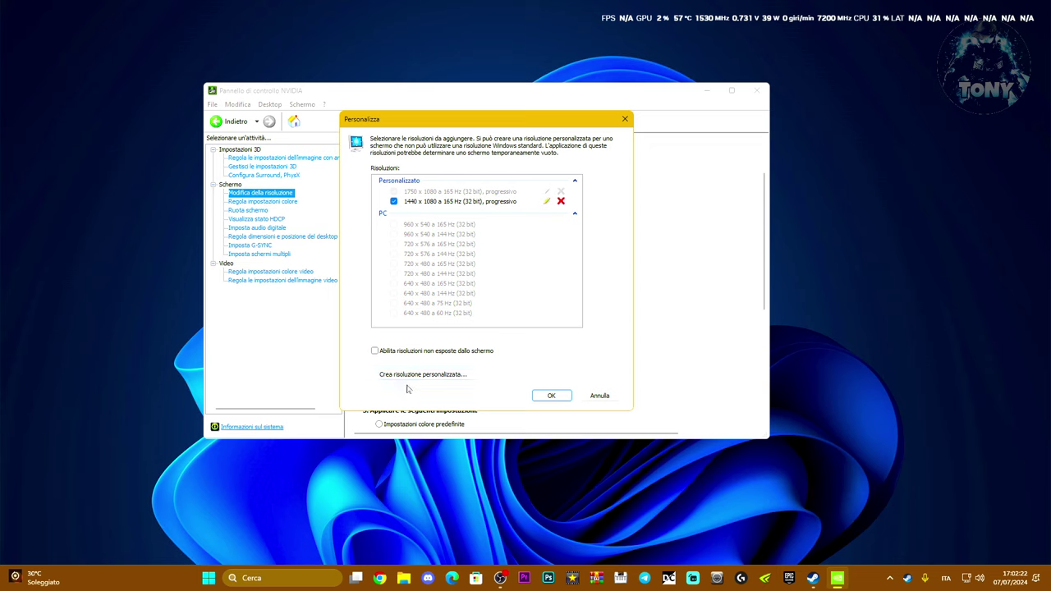
left_click(401, 376)
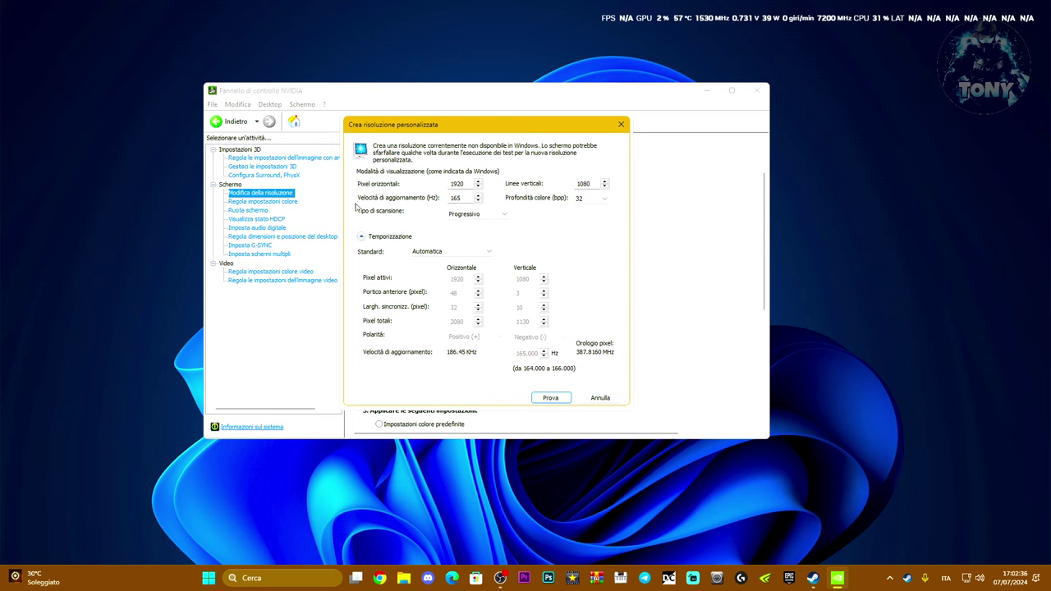
left_click(461, 198)
left_click(485, 215)
left_click(489, 222)
left_click(561, 401)
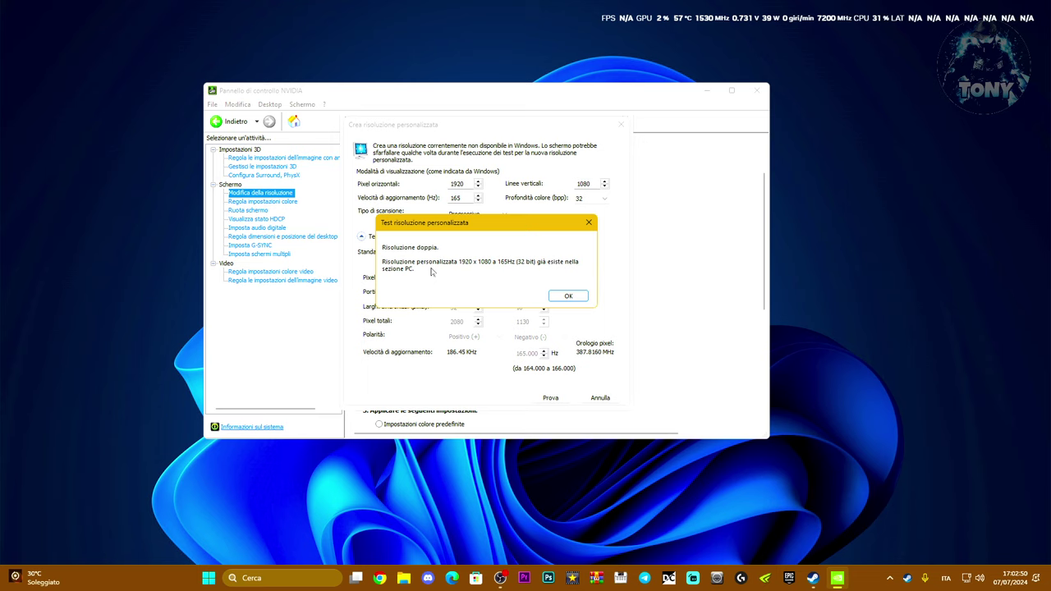
left_click(568, 296)
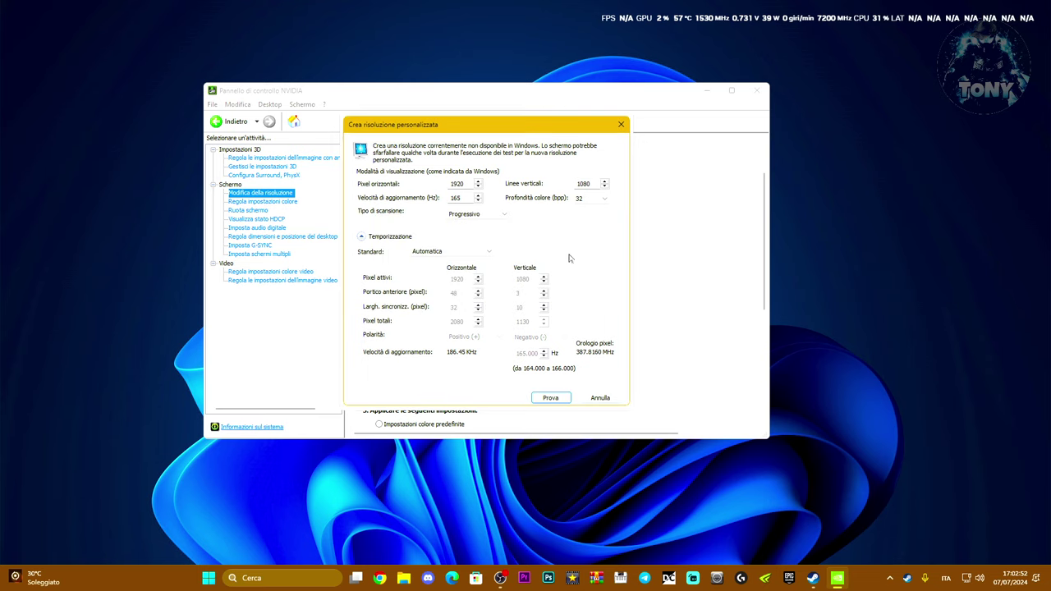
left_click(624, 121)
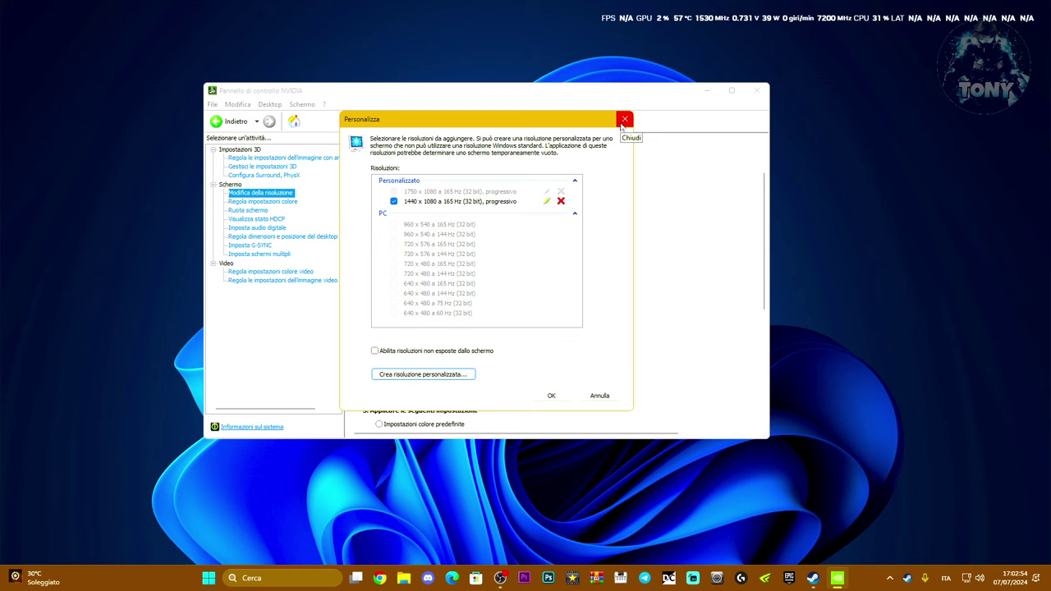
left_click(624, 120)
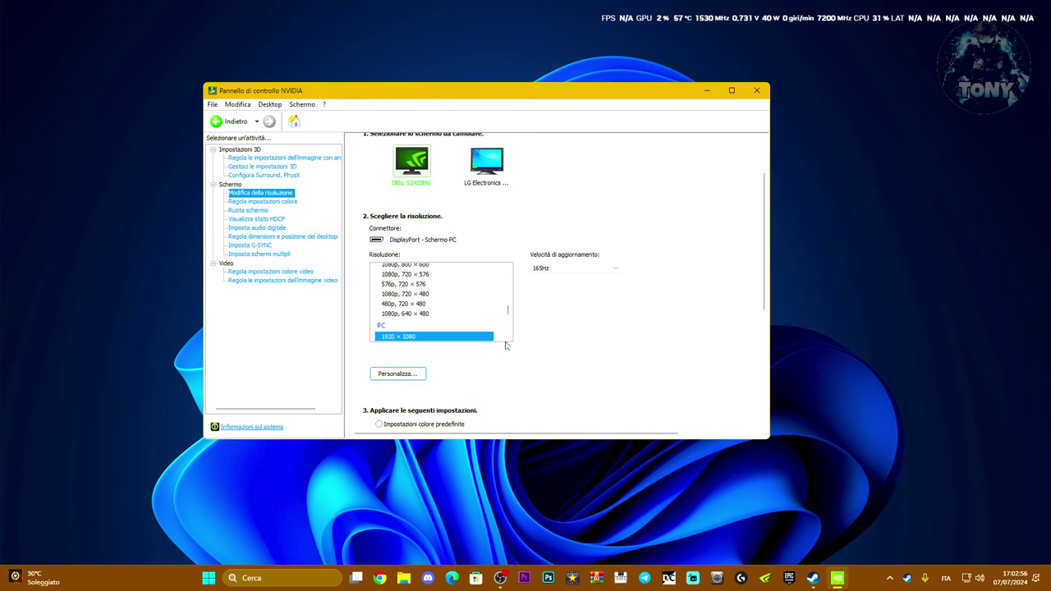
- Select the native 1080p, 1920 × 1080 resolution under Ultra HD, HD, SD with a 120Hz refresh rate
scroll(429, 308, "up", 5)
scroll(429, 308, "down", 1)
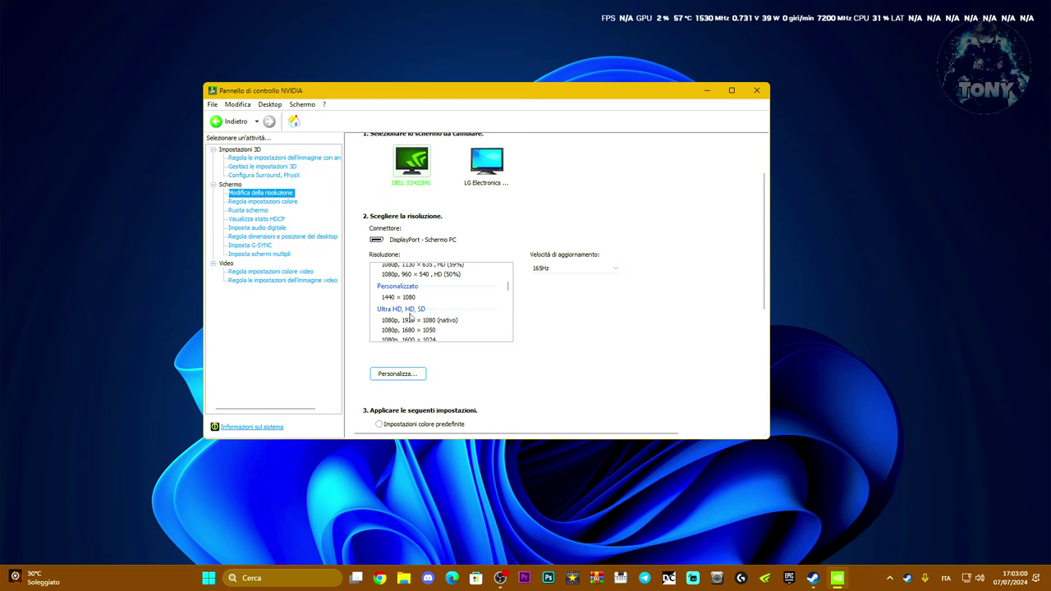
left_click(397, 322)
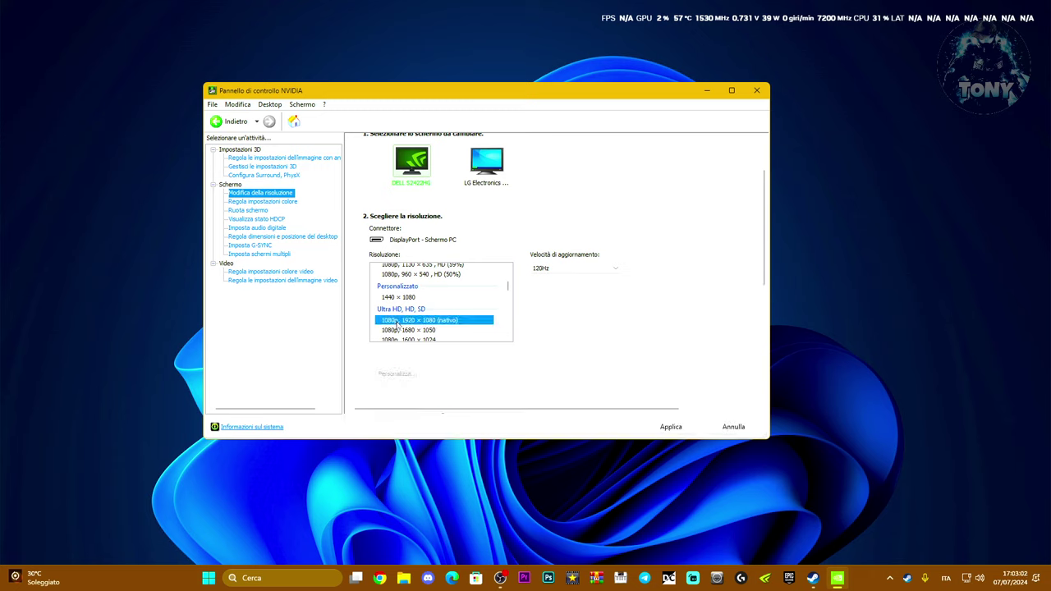
left_click(575, 268)
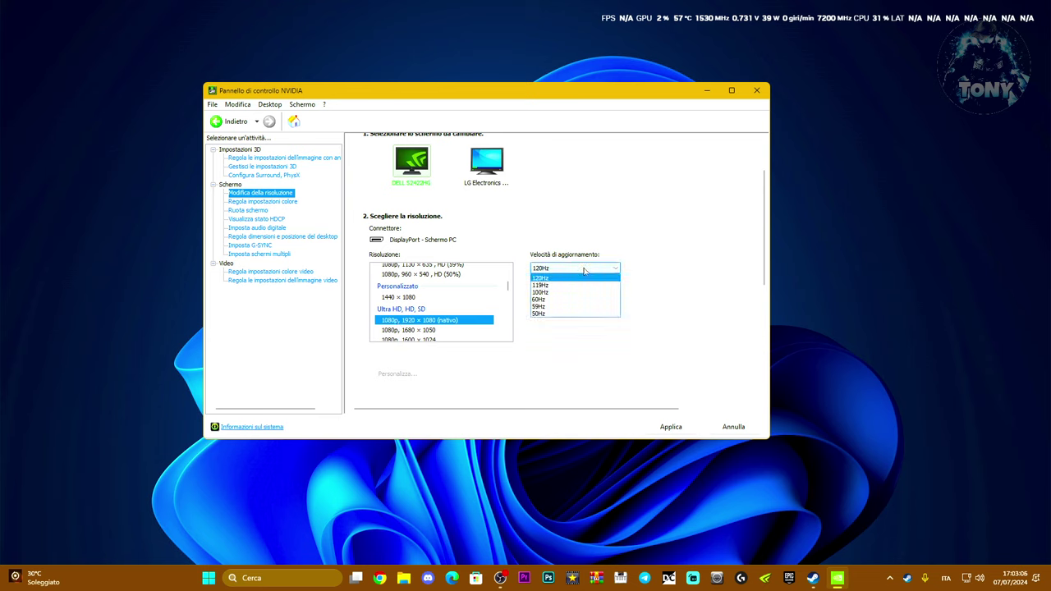
left_click(579, 278)
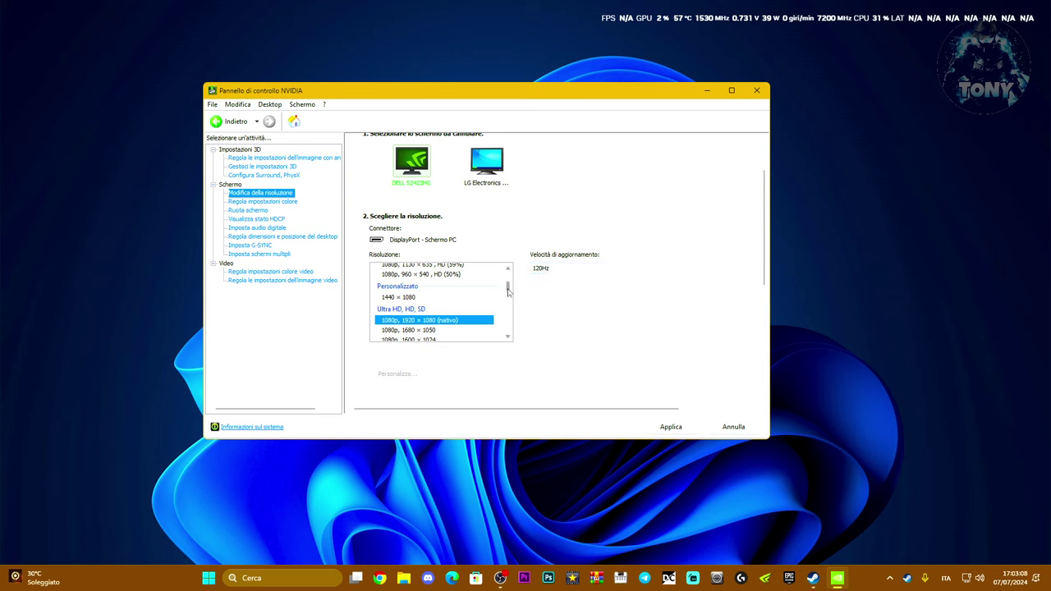
- Select the 1920 × 1080 resolution in the PC group with a 165Hz refresh rate, keeping the control panel open
left_click_drag(507, 292, 508, 316)
left_click(399, 309)
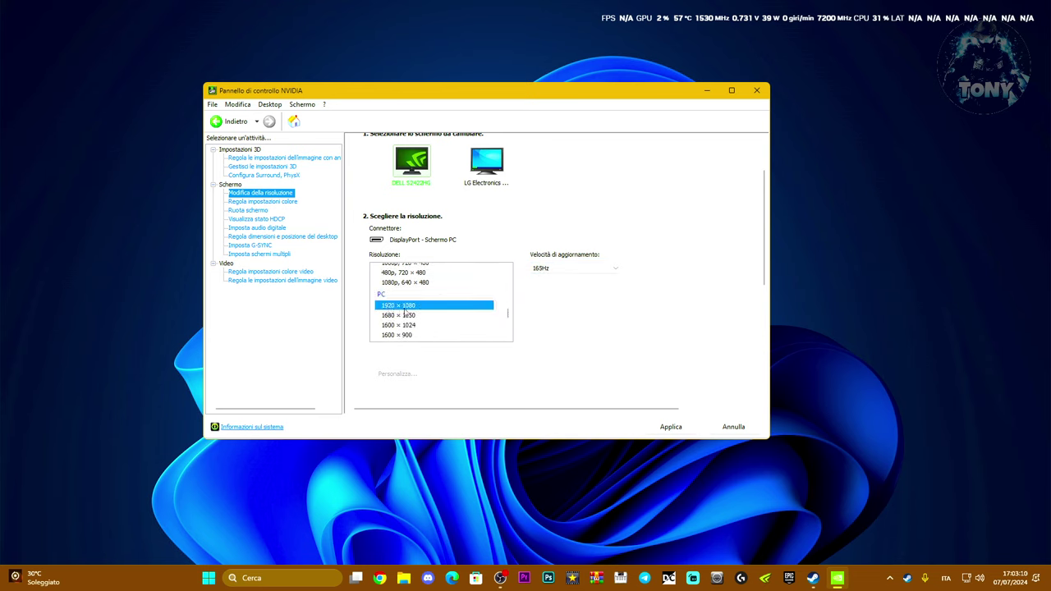
left_click(579, 271)
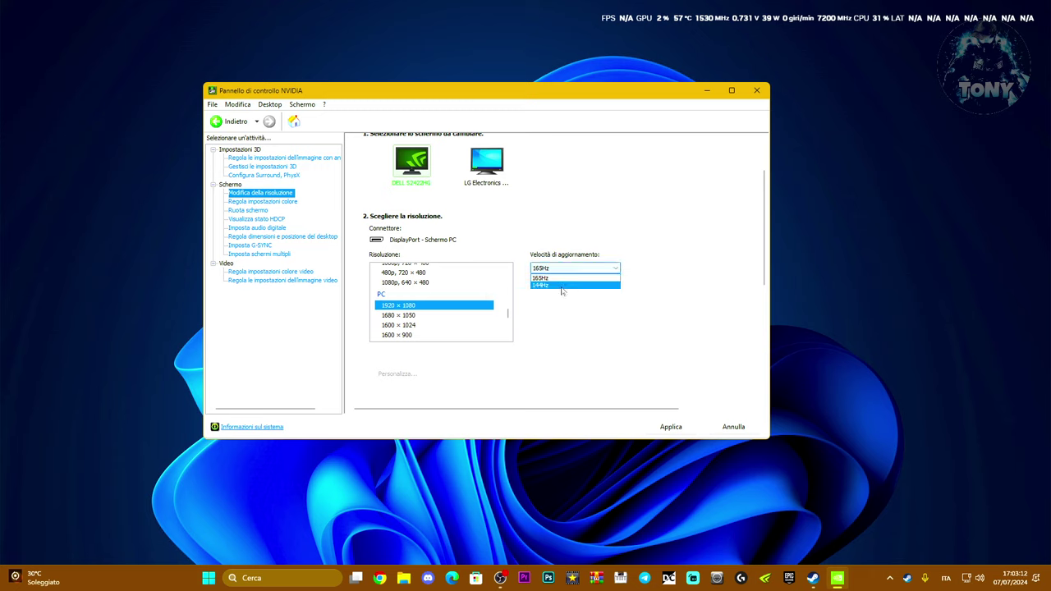
left_click(546, 279)
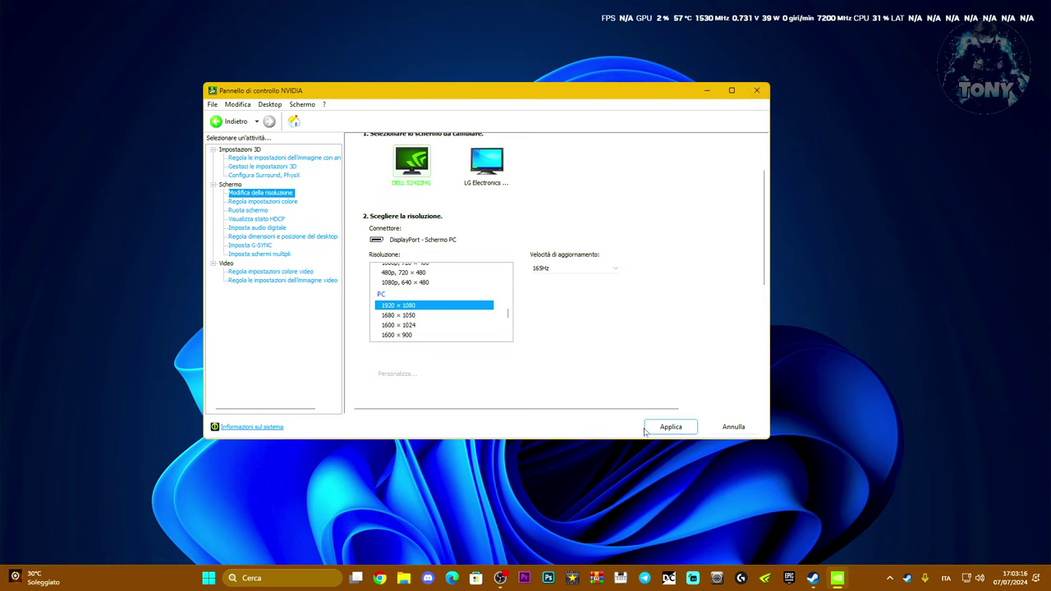
left_click(766, 94)
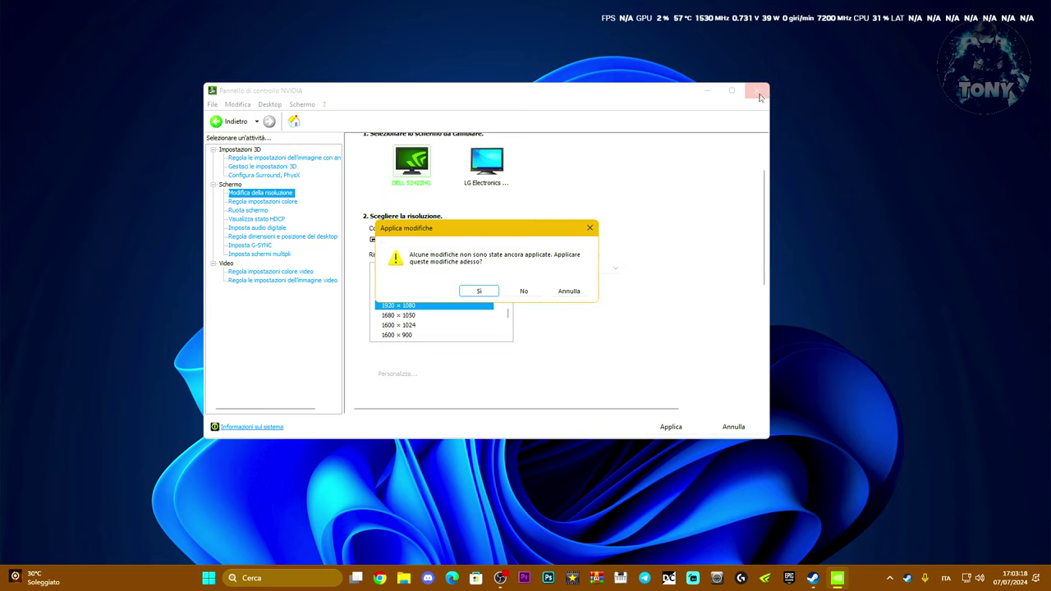
left_click(591, 228)
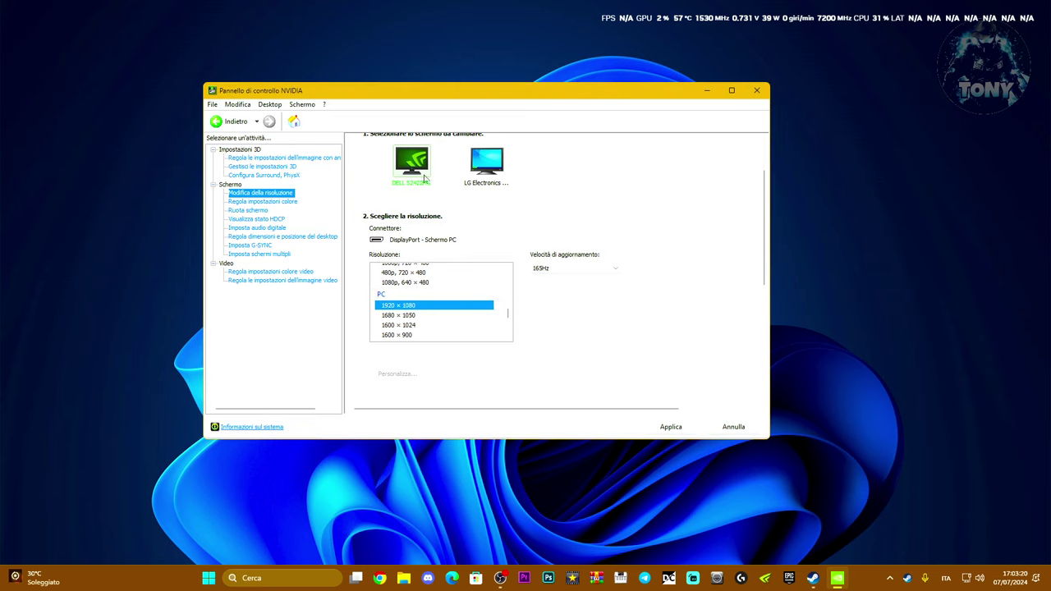
- Check the refresh rate of the LG Electronics display, and apply the resolution settings for the DELL display
left_click(489, 175)
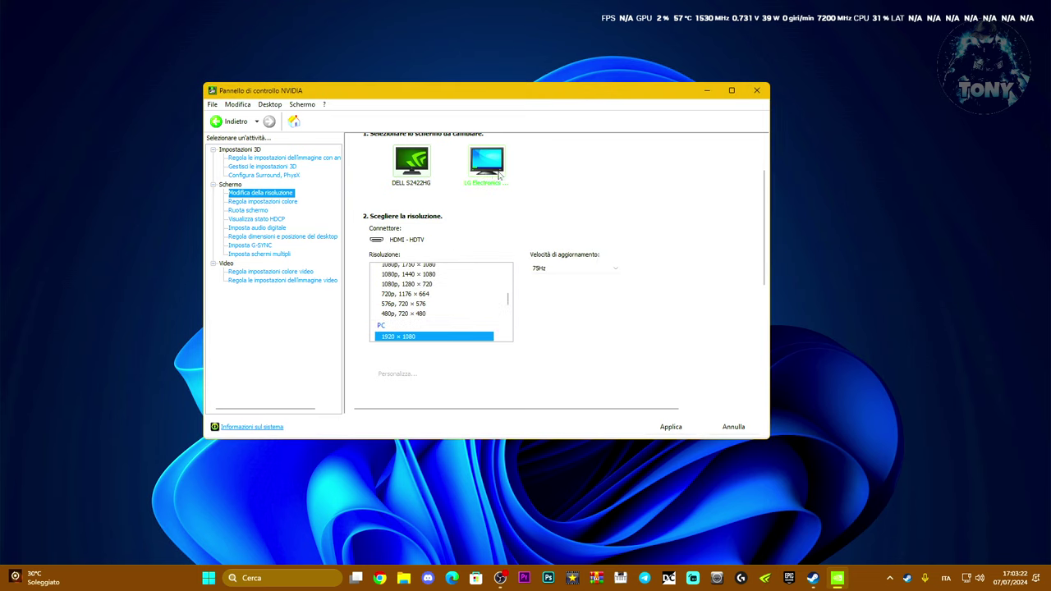
left_click(575, 265)
left_click(411, 162)
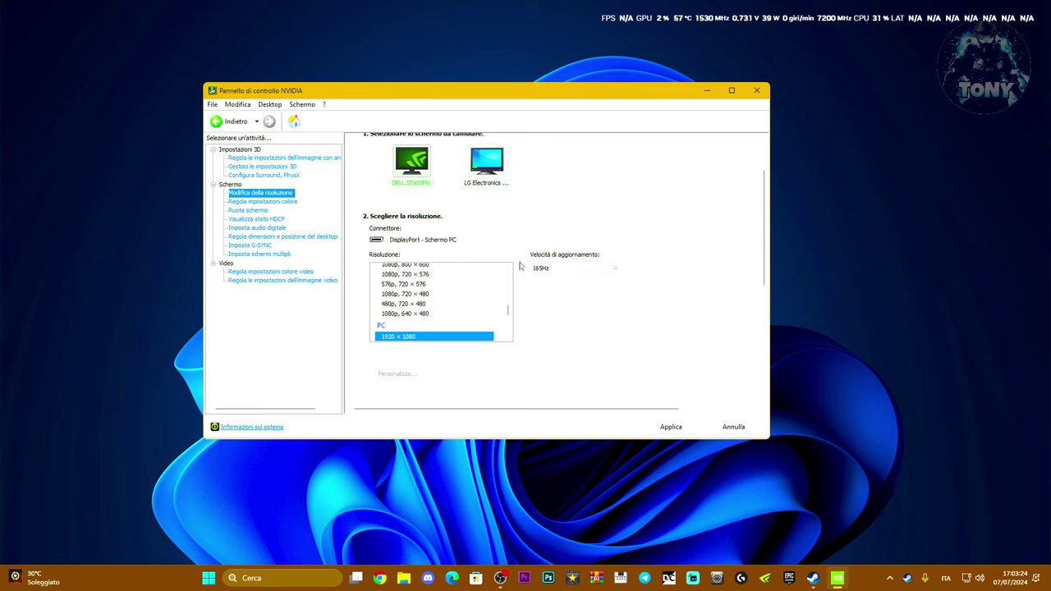
left_click(664, 428)
left_click(549, 287)
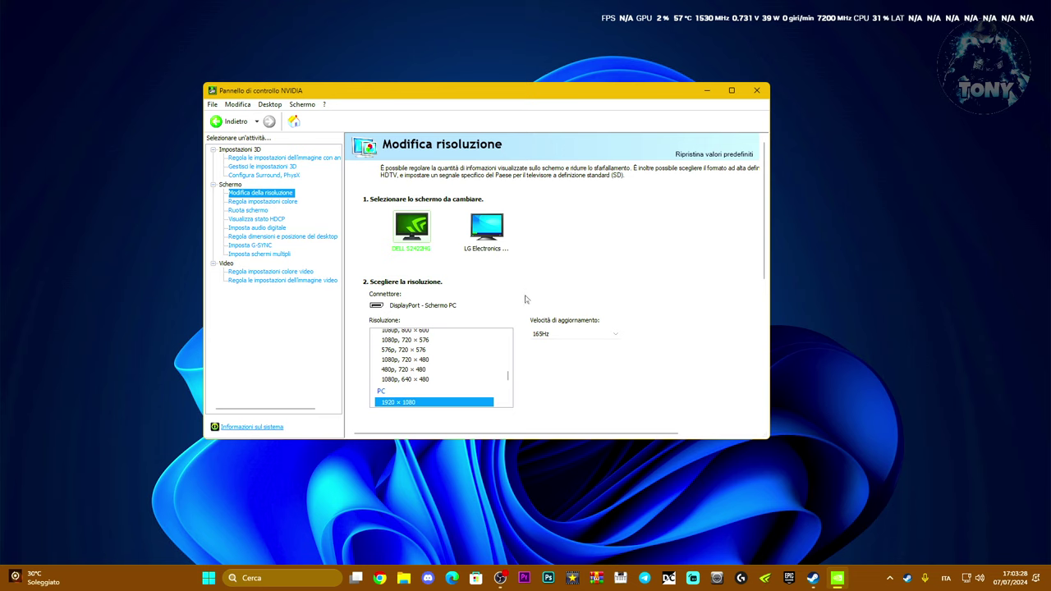
scroll(541, 367, "down", 1)
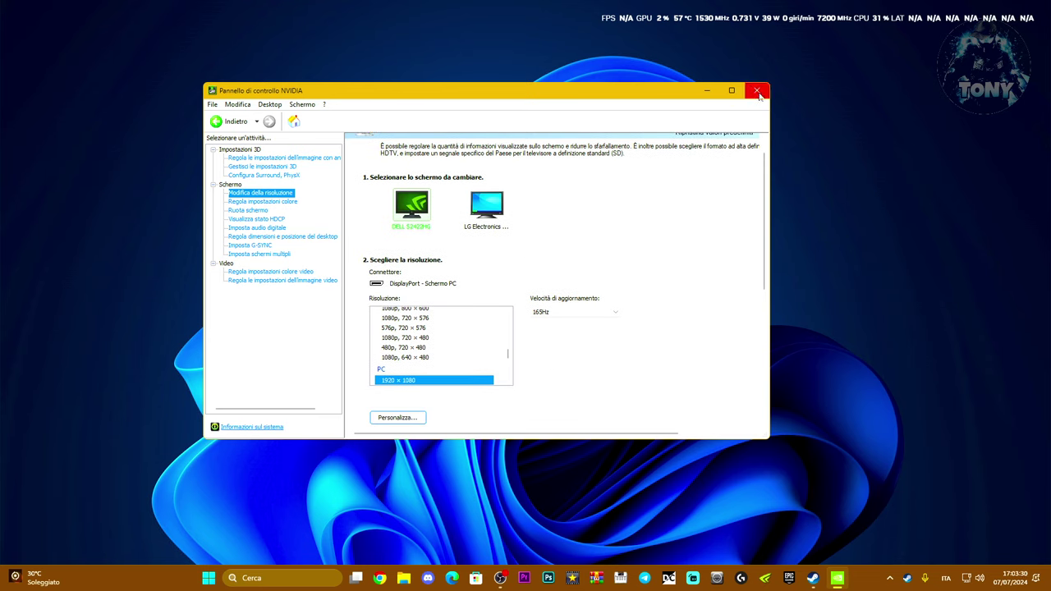
- Review the G-SYNC settings for the DELL display and close the NVIDIA Control Panel
left_click(250, 246)
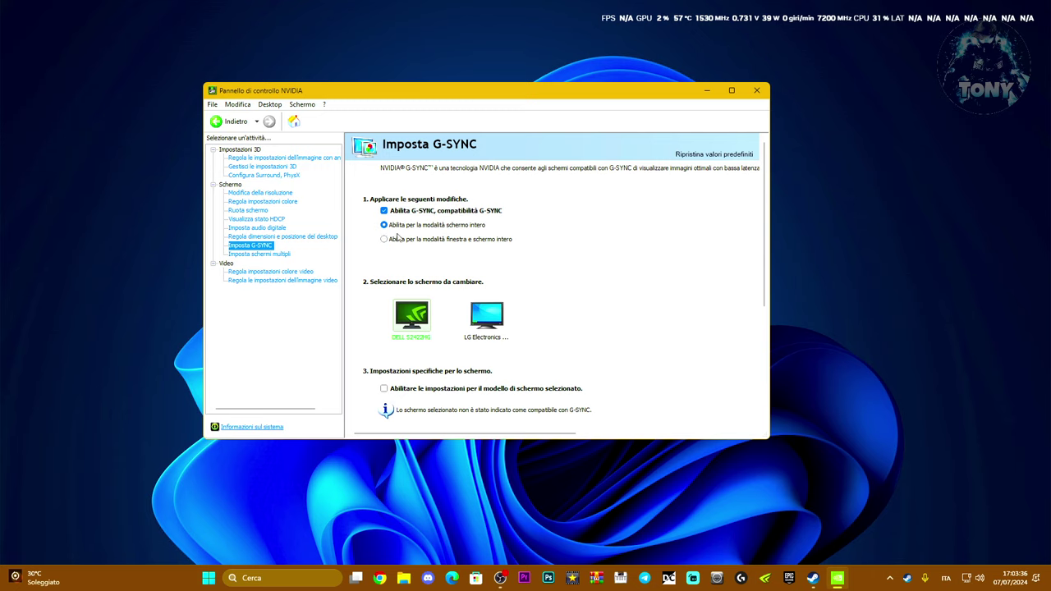
scroll(565, 267, "down", 1)
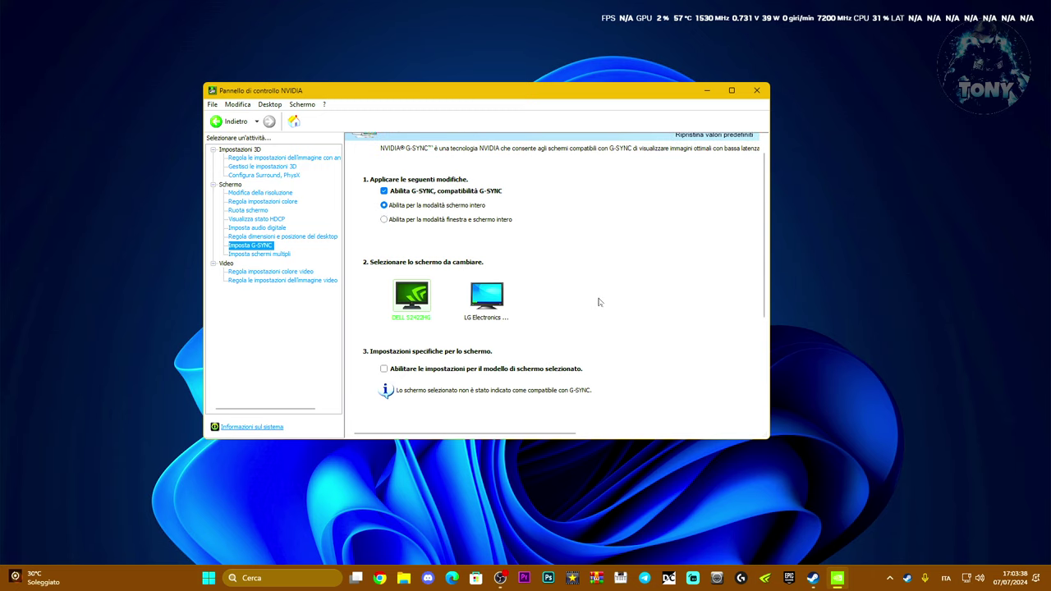
left_click(756, 90)
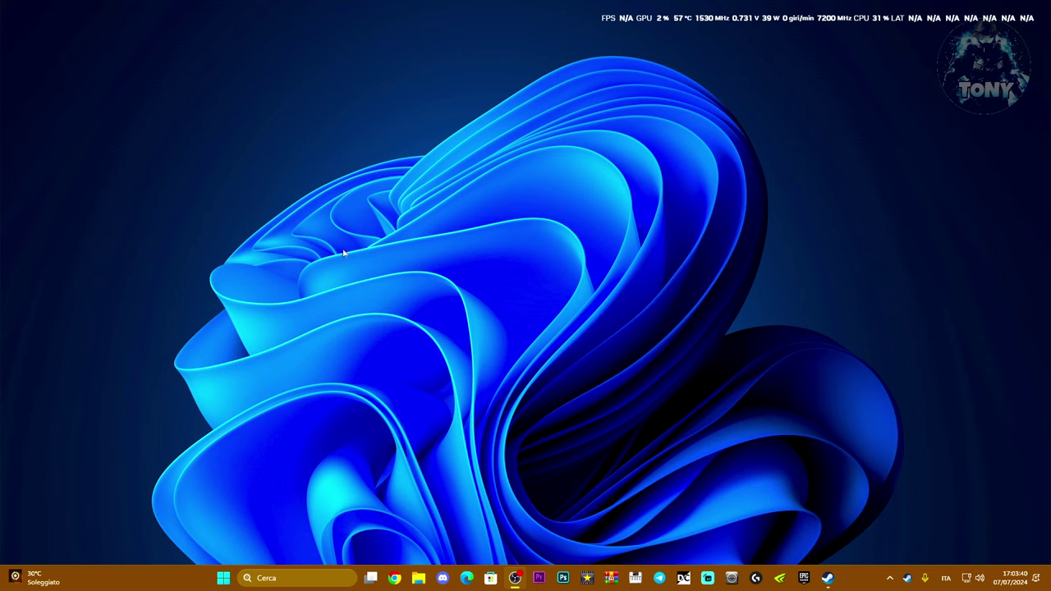
- Open the Windows display settings from the desktop and go to the advanced display settings (Impostazioni schermo avanzate)
right_click(443, 244)
left_click(494, 332)
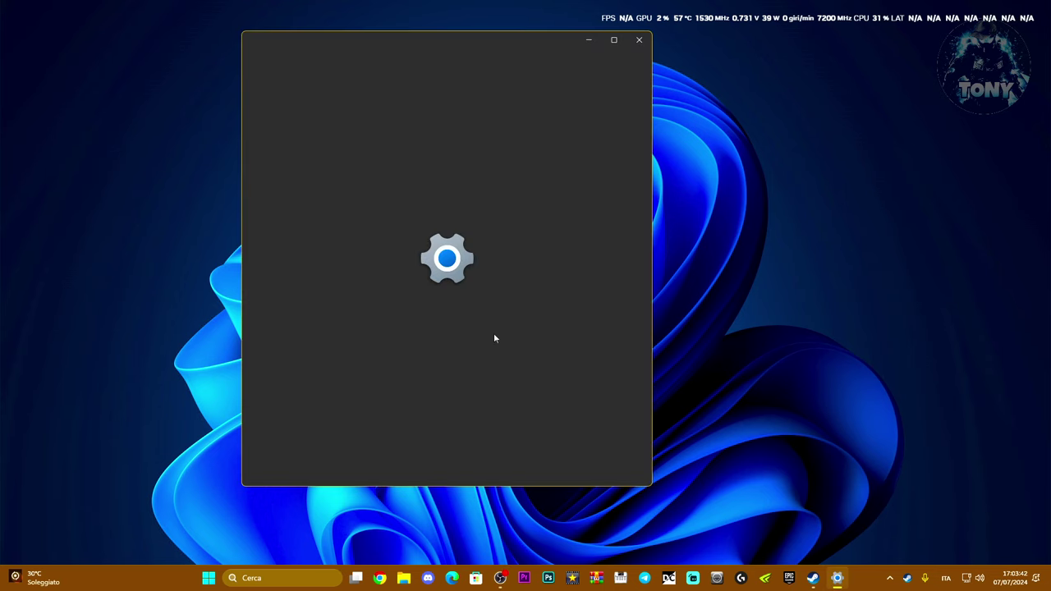
scroll(571, 345, "down", 5)
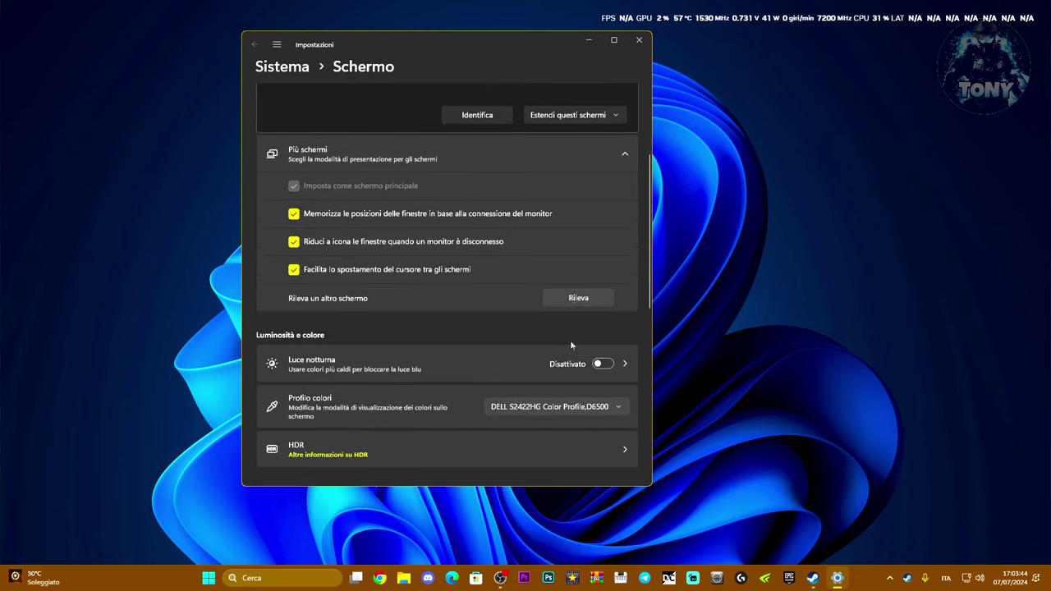
scroll(572, 345, "down", 2)
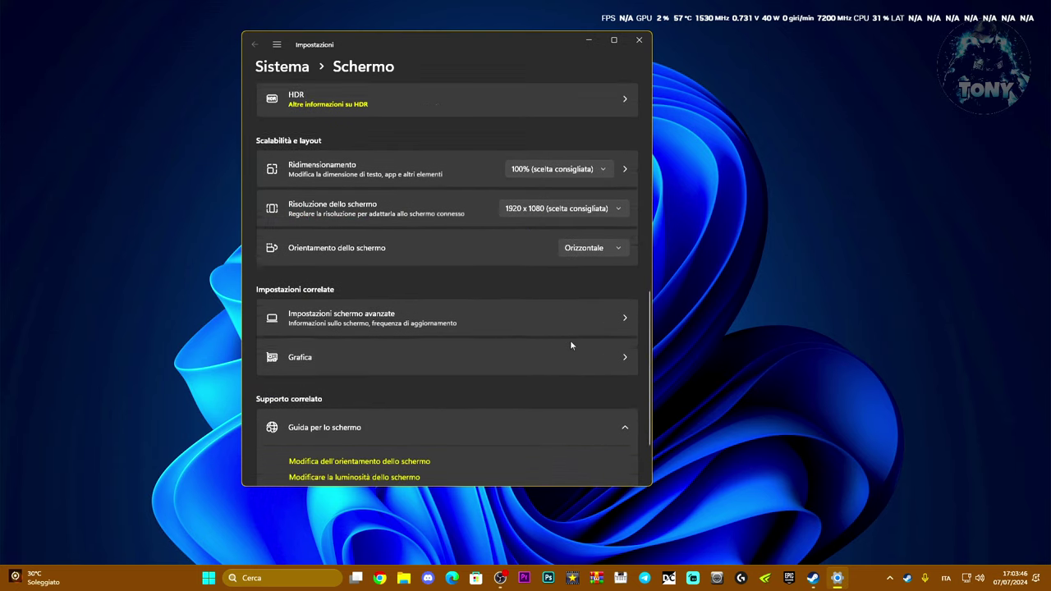
scroll(572, 345, "up", 1)
scroll(572, 345, "down", 2)
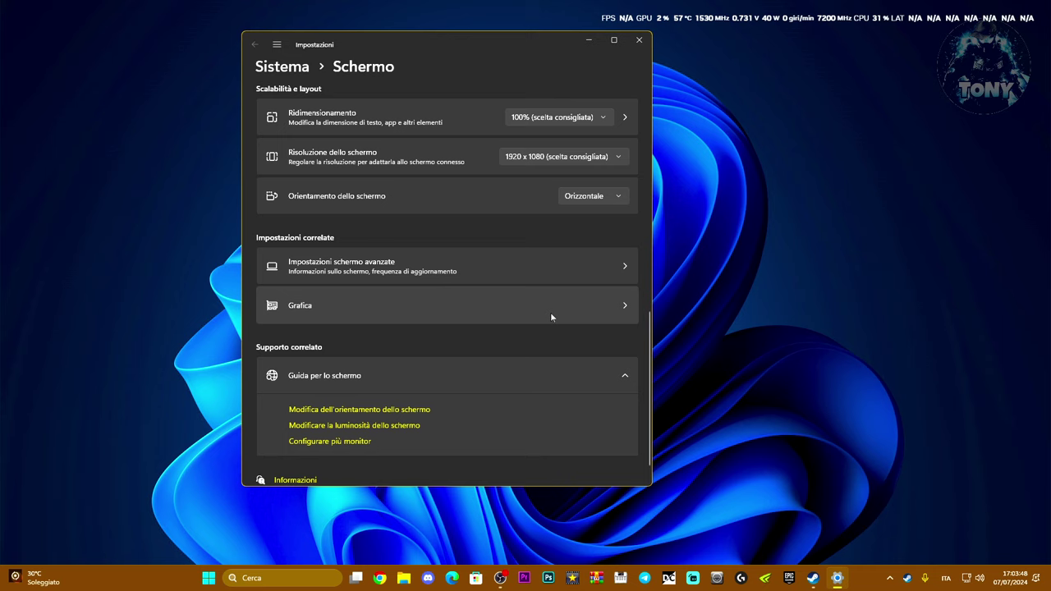
left_click(521, 277)
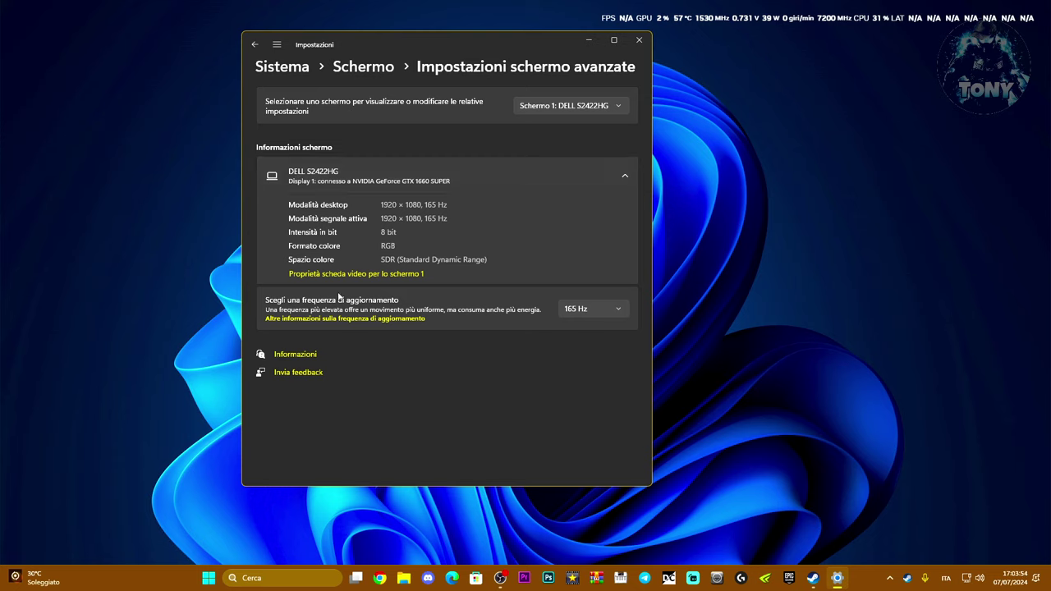
- Choose the 165 Hz refresh rate for the DELL S2422HG display and review the other available rates
left_click(587, 309)
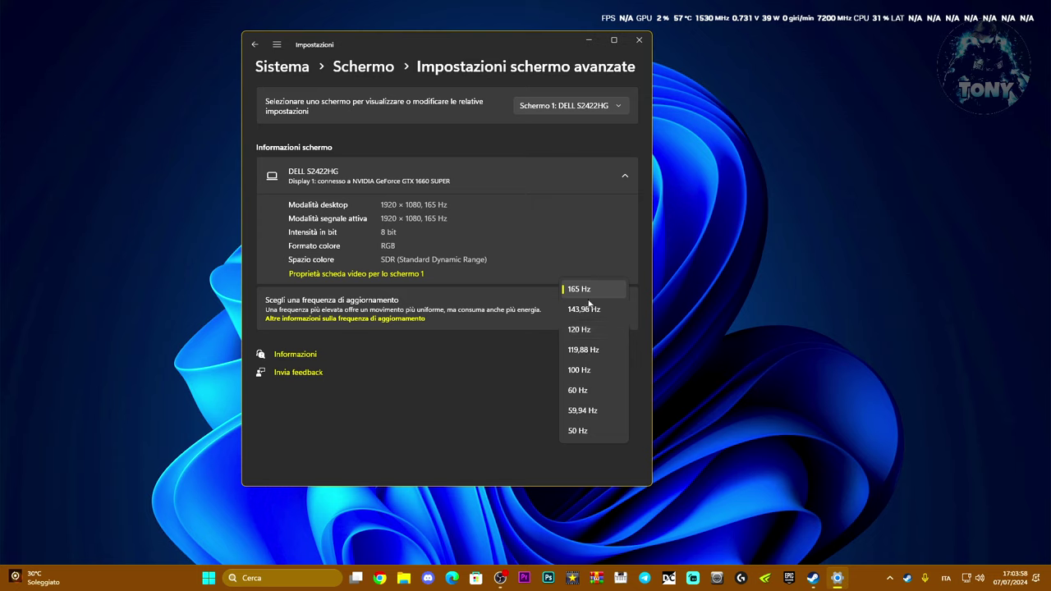
left_click(588, 292)
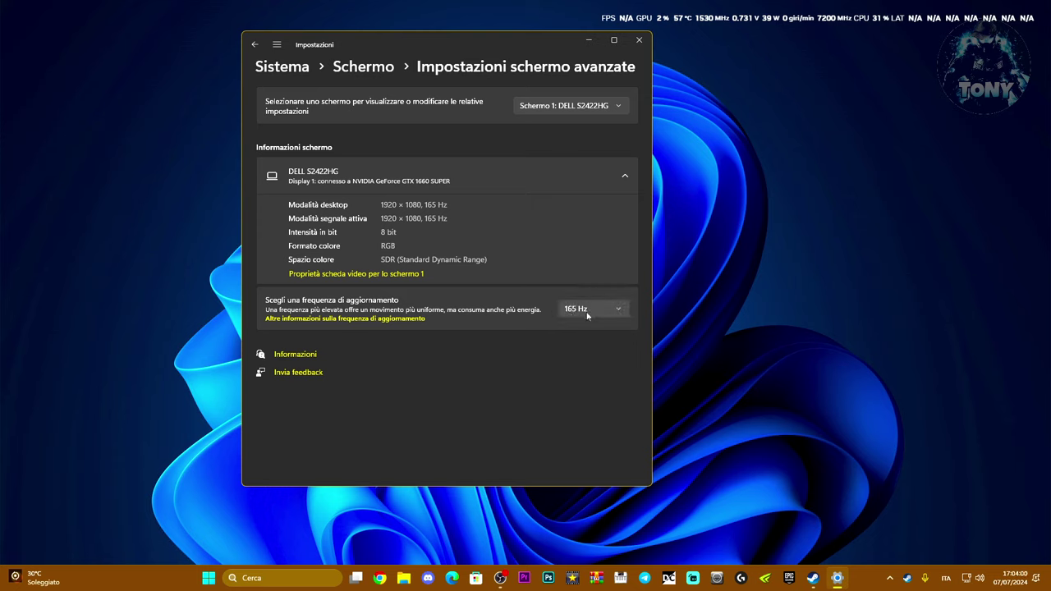
left_click(602, 309)
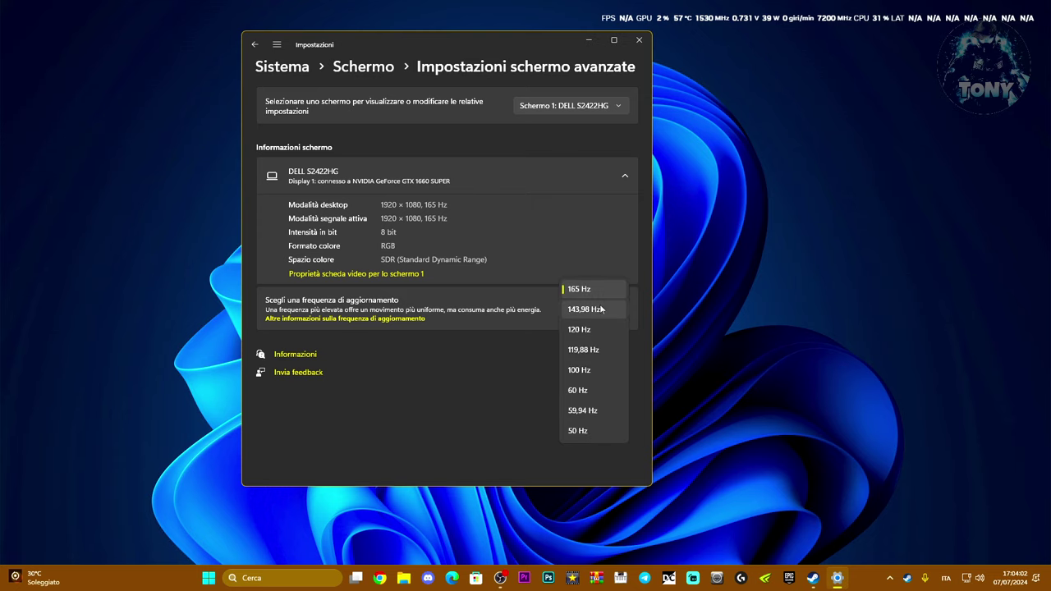
left_click(463, 370)
- Return to the main display settings, choose the recommended 1920 x 1080 screen resolution, and close the settings window
key("alt+Left")
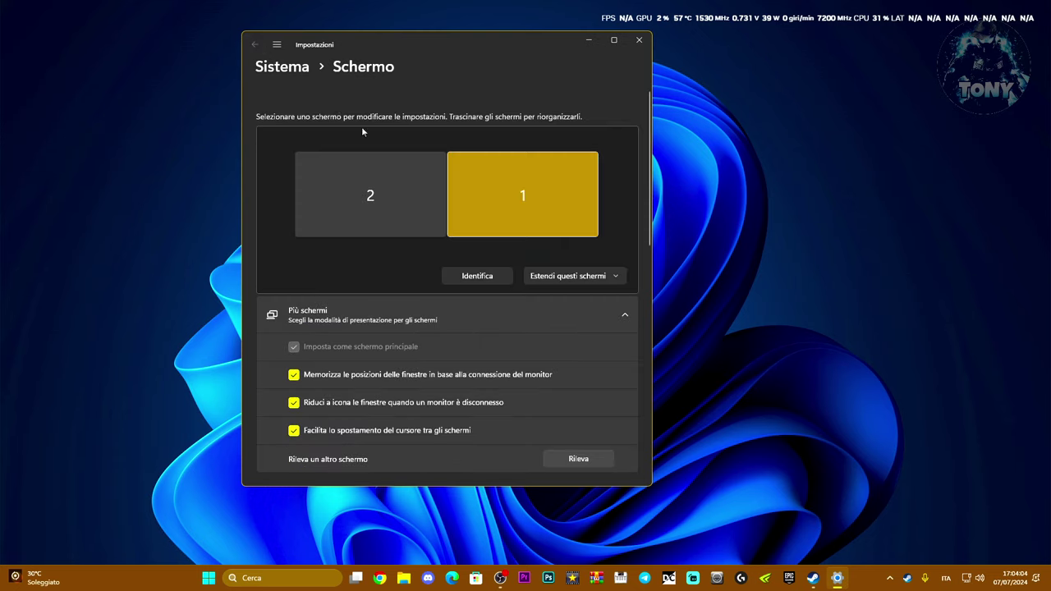
scroll(532, 329, "down", 6)
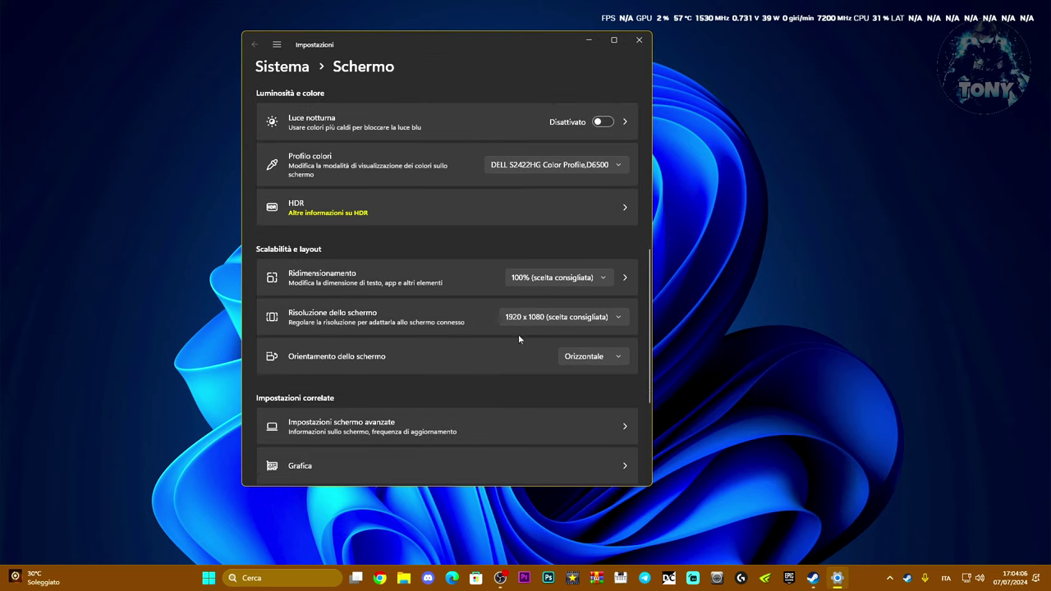
left_click(575, 319)
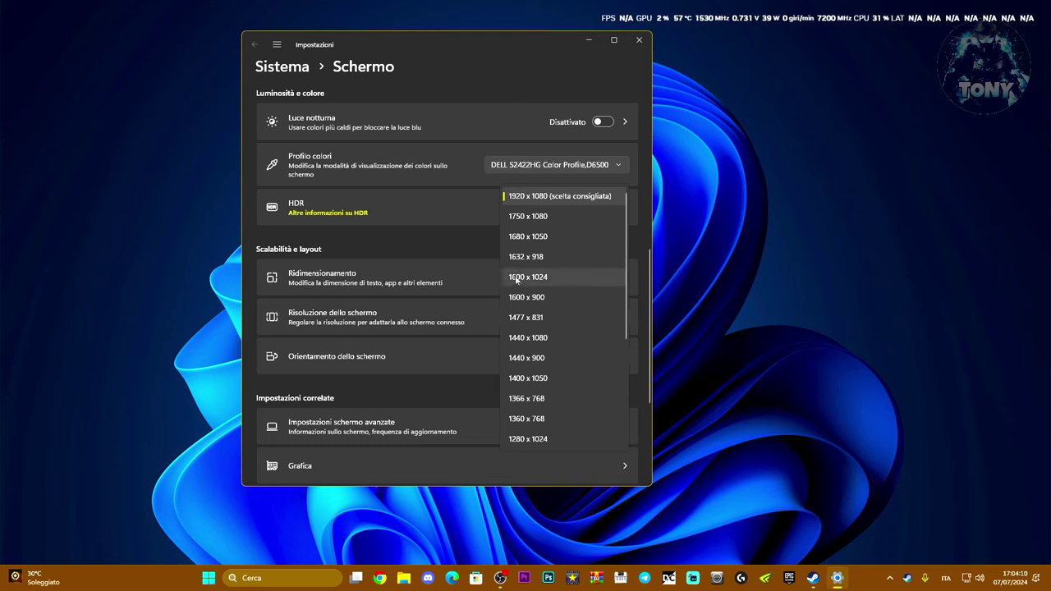
left_click(530, 201)
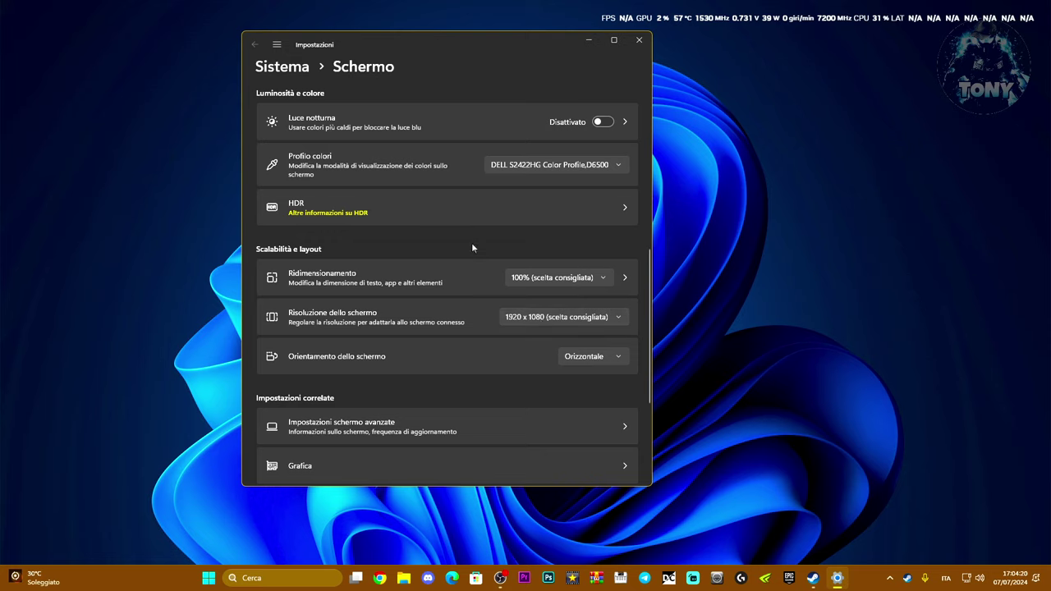
left_click(638, 42)
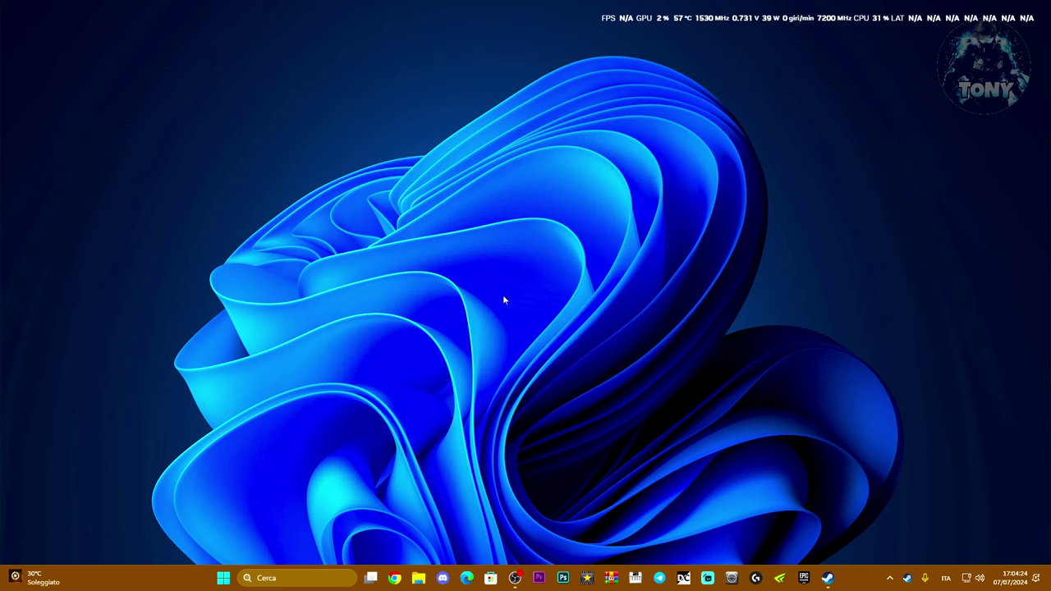